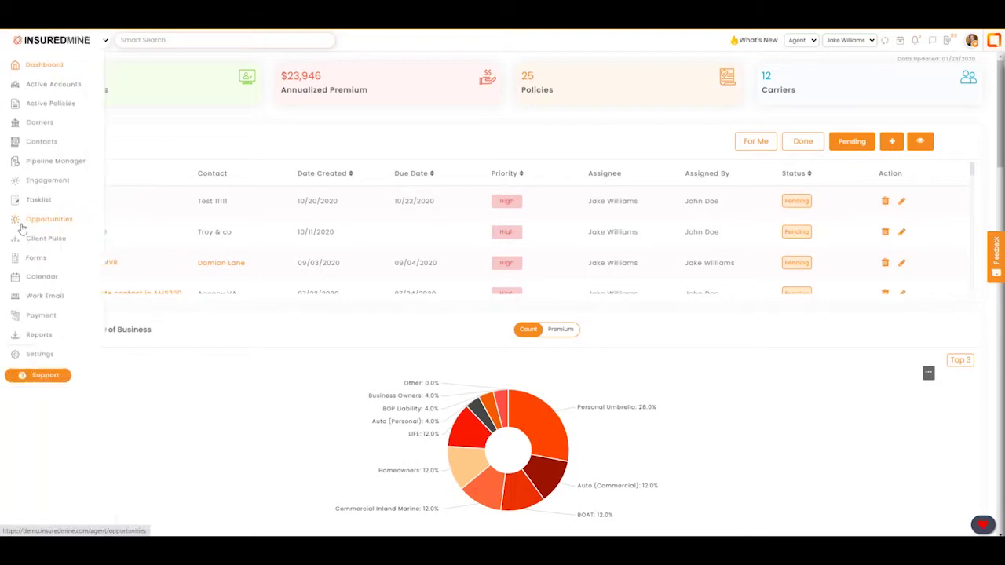
Open the form builder, add a text field labelled "Name" to the blank form, and save the component
{"action": "left_click", "coordinate": [36, 263]}
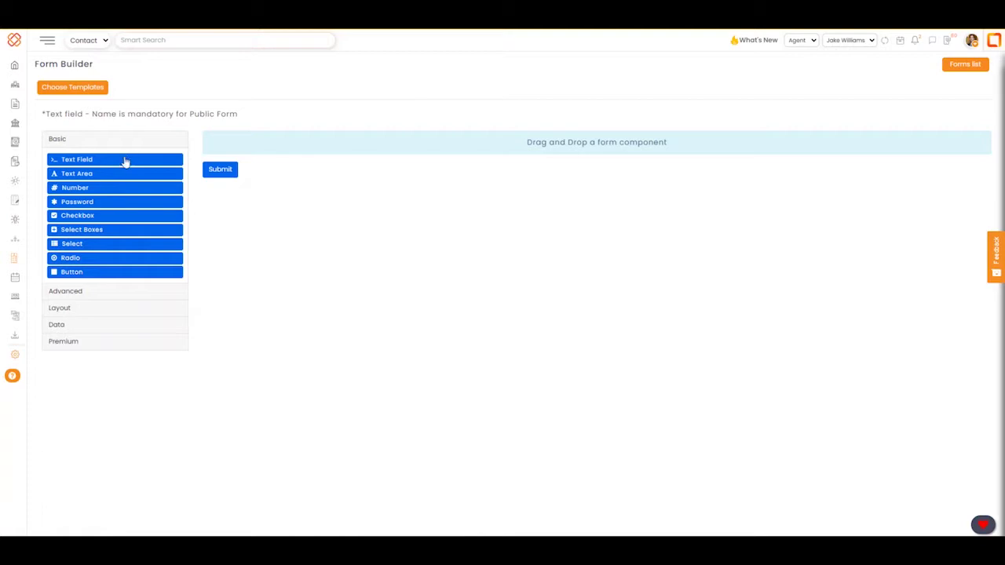
{"action": "left_click_drag", "start_coordinate": [89, 160], "coordinate": [318, 160]}
{"action": "left_click_drag", "start_coordinate": [175, 121], "coordinate": [101, 124]}
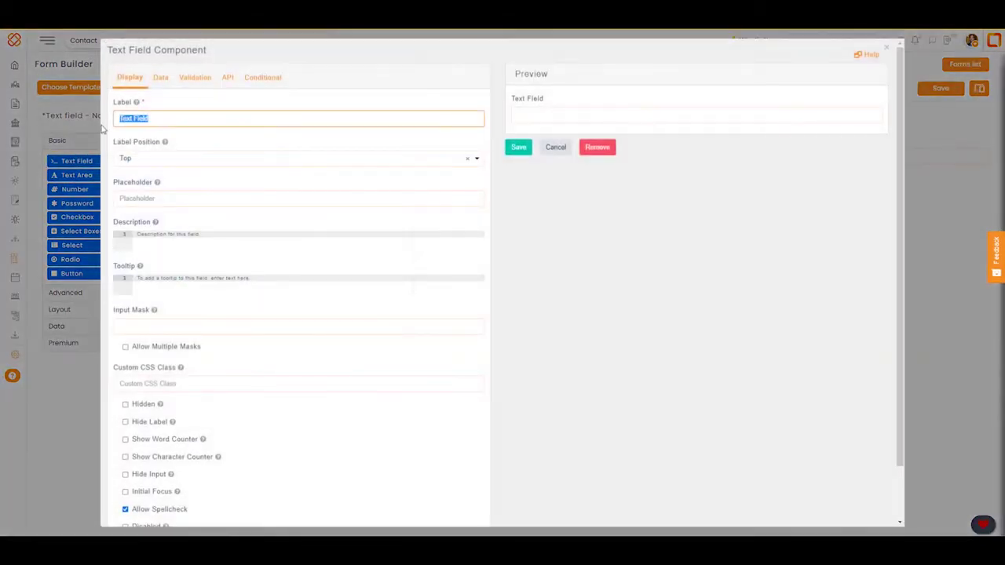
{"action": "type", "text": "Name"}
{"action": "left_click", "coordinate": [512, 157]}
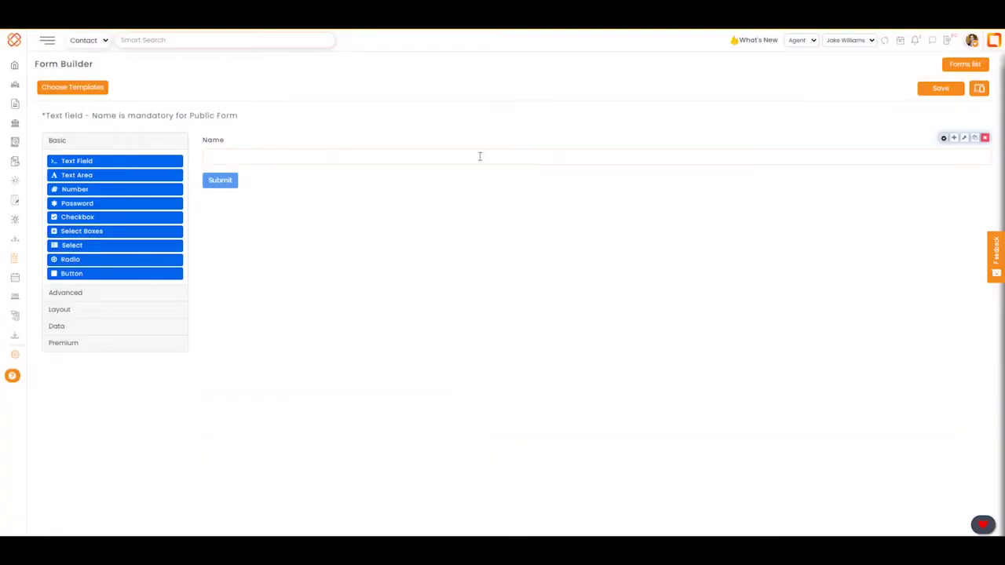
Add an Email field and a Phone Number field below the Name field, saving both with their default settings
{"action": "left_click", "coordinate": [68, 293]}
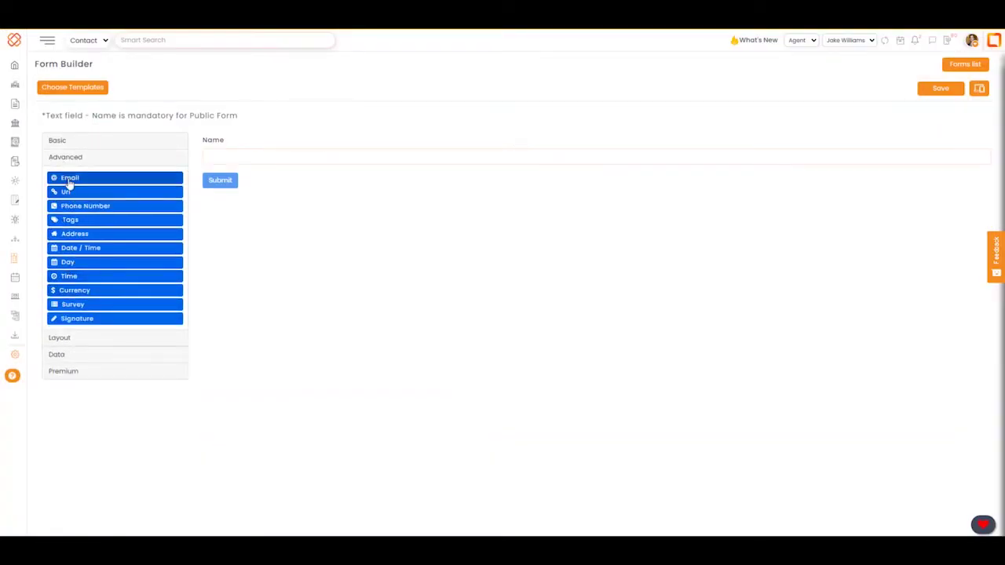
{"action": "left_click_drag", "start_coordinate": [70, 180], "coordinate": [321, 179]}
{"action": "left_click", "coordinate": [518, 147]}
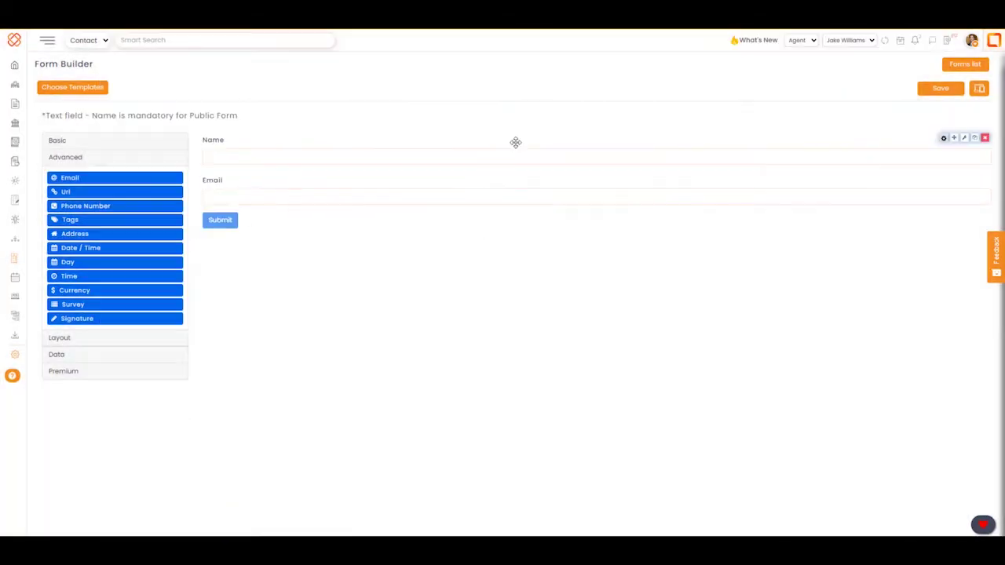
{"action": "left_click_drag", "start_coordinate": [110, 207], "coordinate": [538, 219]}
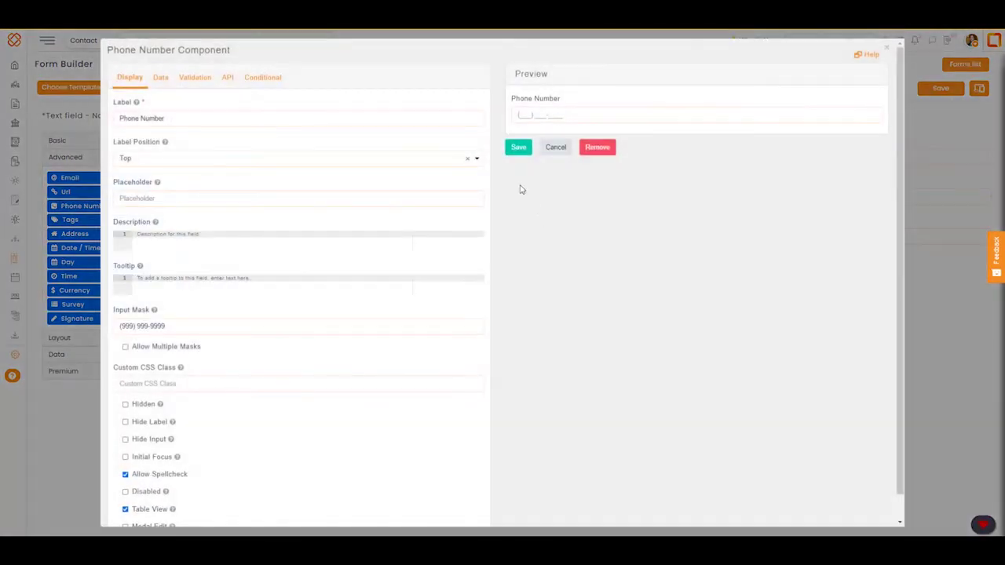
{"action": "left_click", "coordinate": [518, 148]}
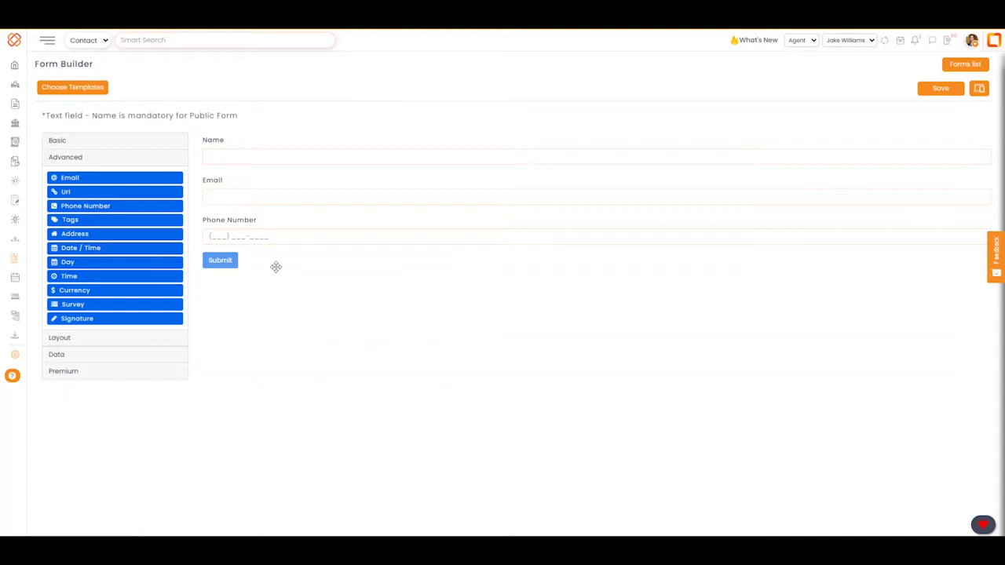
Add a Select component below the Phone Number field and label it "Select the Quote"
{"action": "left_click", "coordinate": [60, 141]}
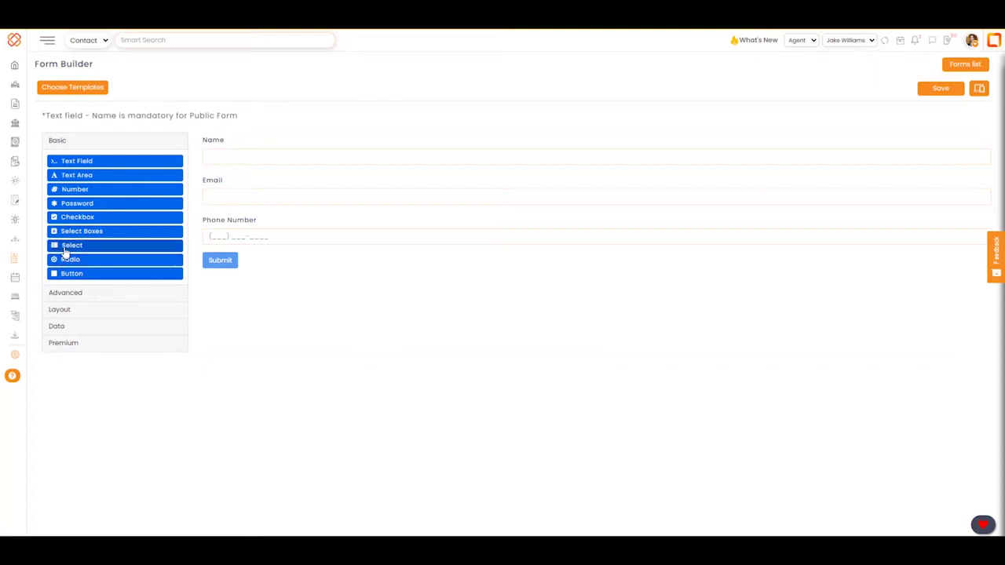
{"action": "left_click_drag", "start_coordinate": [68, 249], "coordinate": [340, 259]}
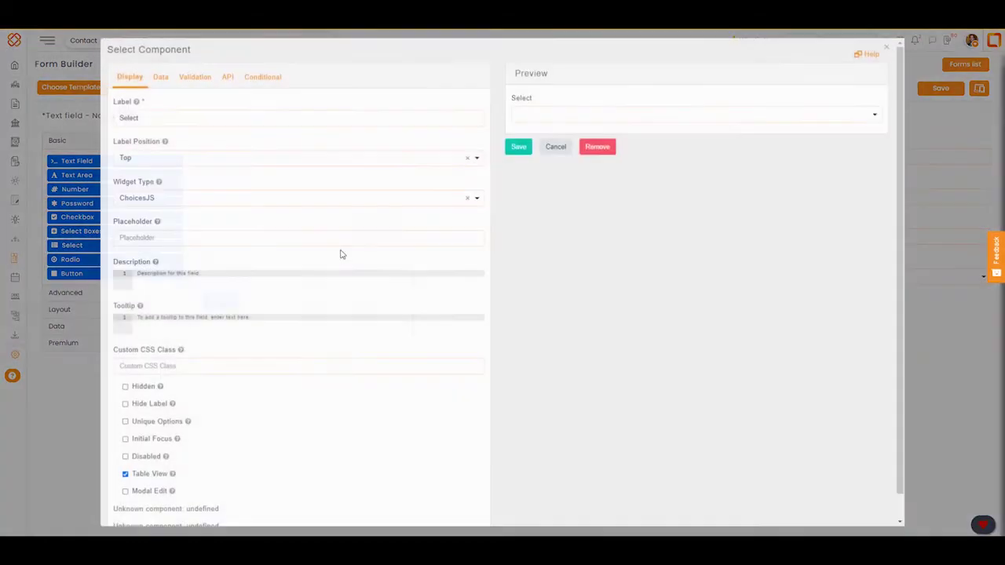
{"action": "left_click", "coordinate": [170, 116]}
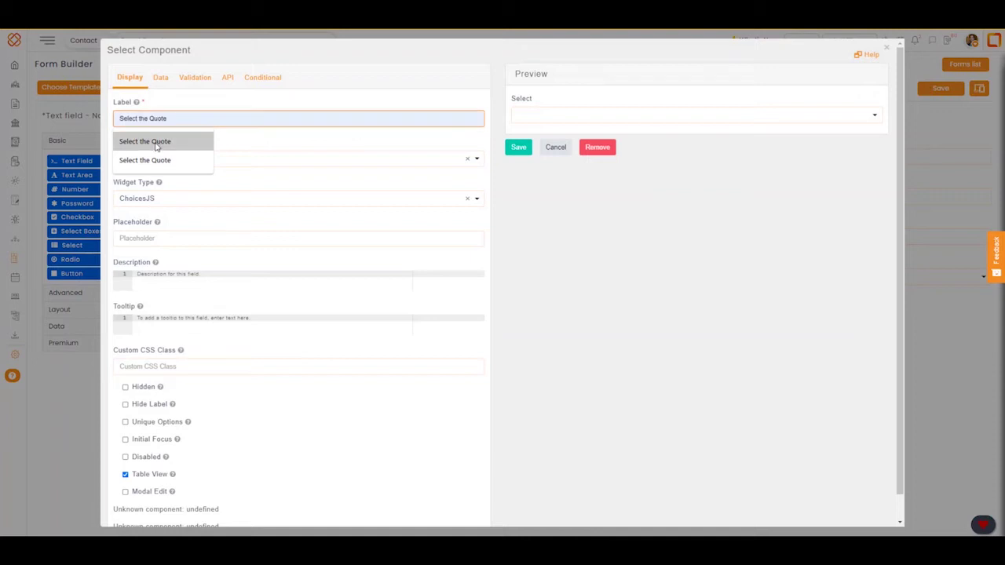
{"action": "left_click", "coordinate": [160, 141]}
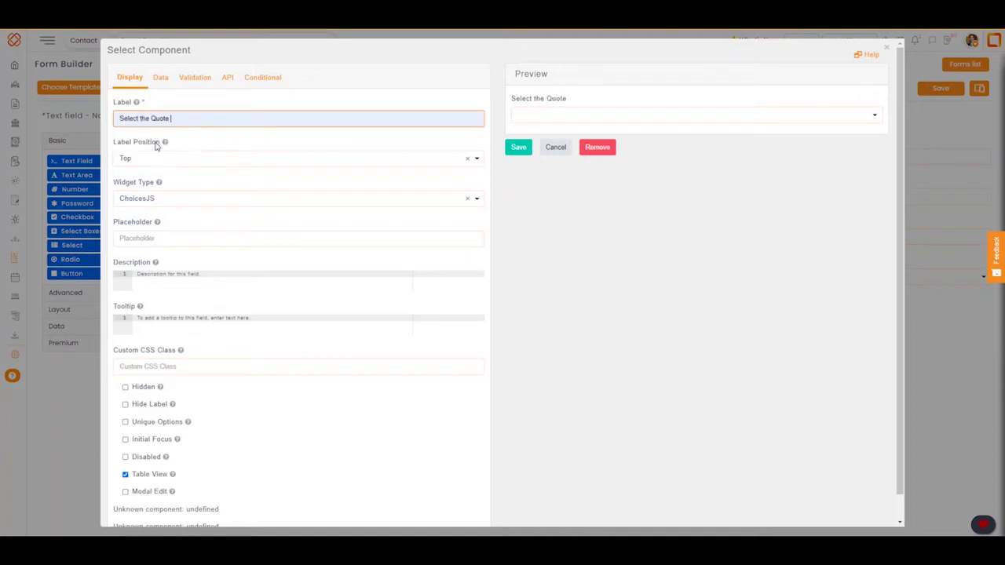
Enter "Auto" and "Home" as the first two data source values of the Select the Quote component
{"action": "left_click", "coordinate": [160, 79]}
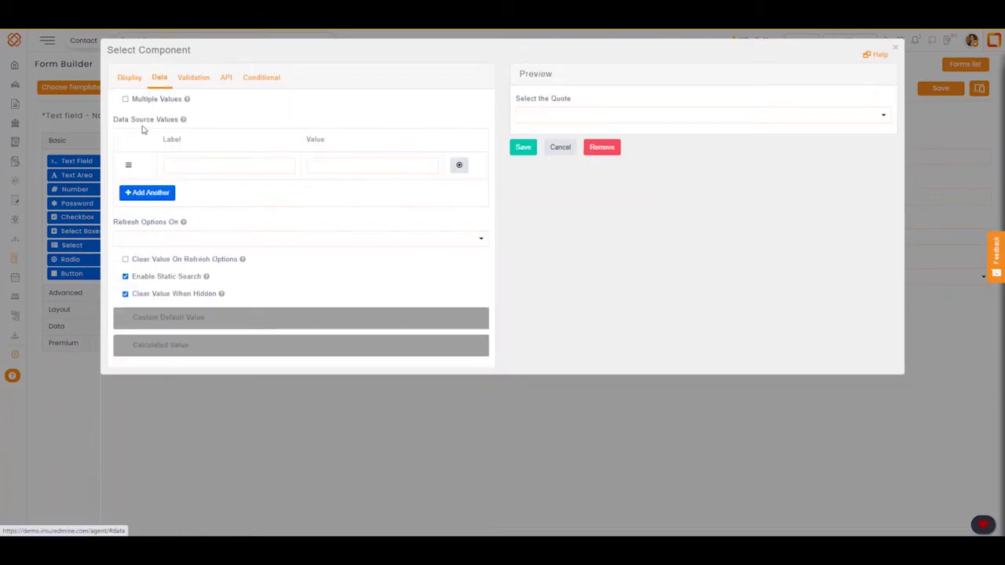
{"action": "left_click", "coordinate": [174, 166]}
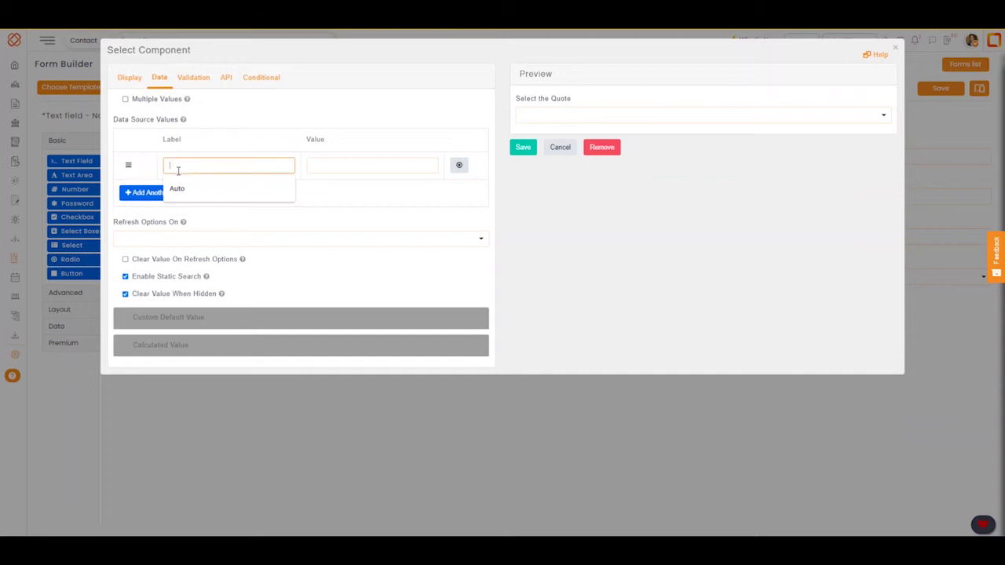
{"action": "type", "text": "Auto"}
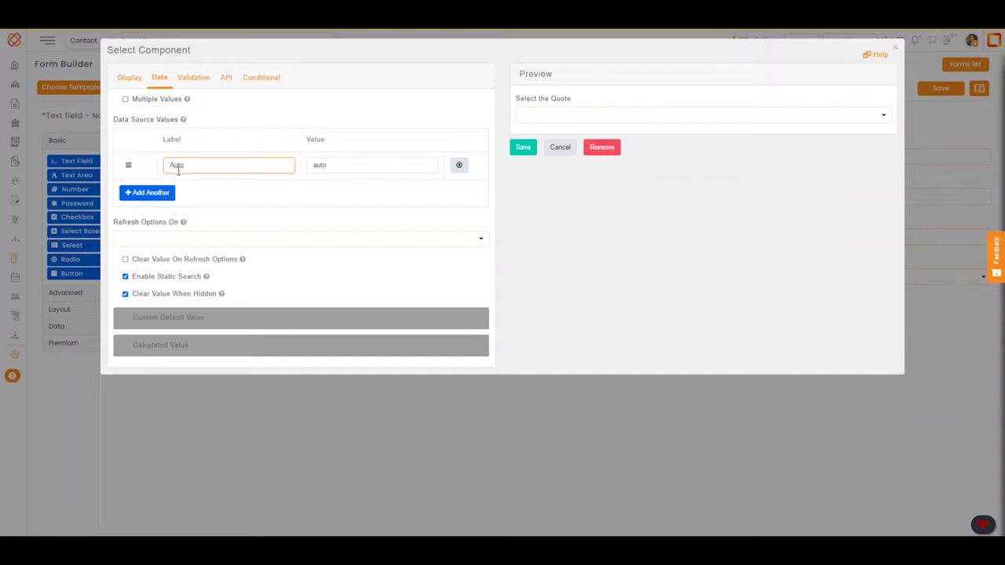
{"action": "left_click", "coordinate": [148, 193]}
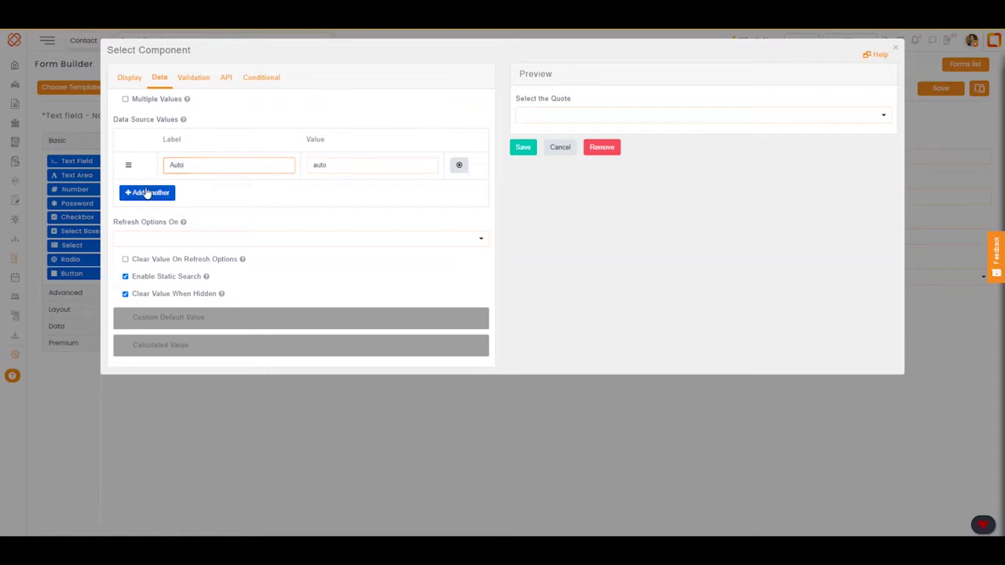
{"action": "left_click", "coordinate": [170, 192]}
{"action": "type", "text": "H"}
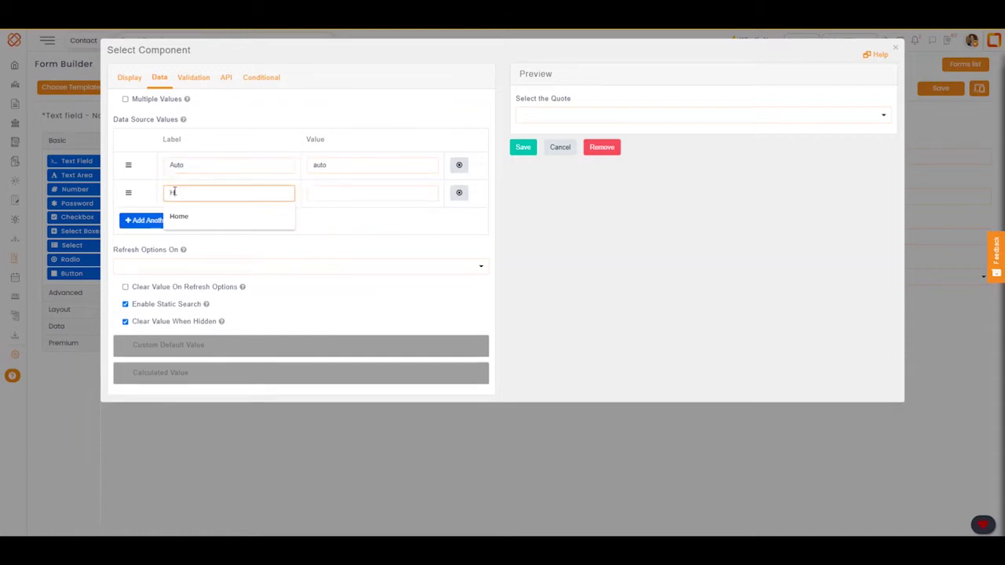
{"action": "type", "text": "ome"}
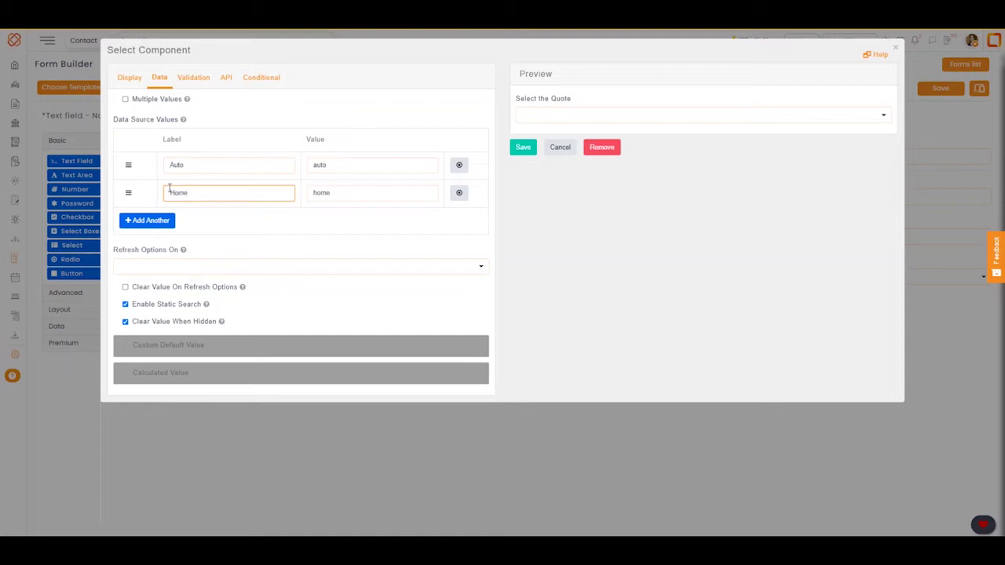
Add "Life" and "Other" as further data source values and save the Select the Quote component
{"action": "left_click", "coordinate": [145, 220]}
{"action": "left_click", "coordinate": [169, 220]}
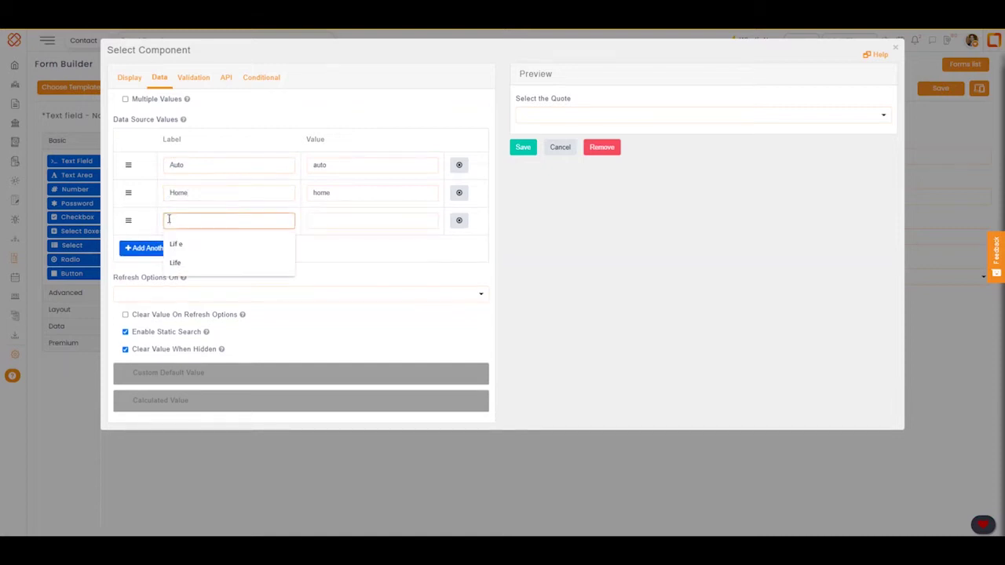
{"action": "type", "text": "Life"}
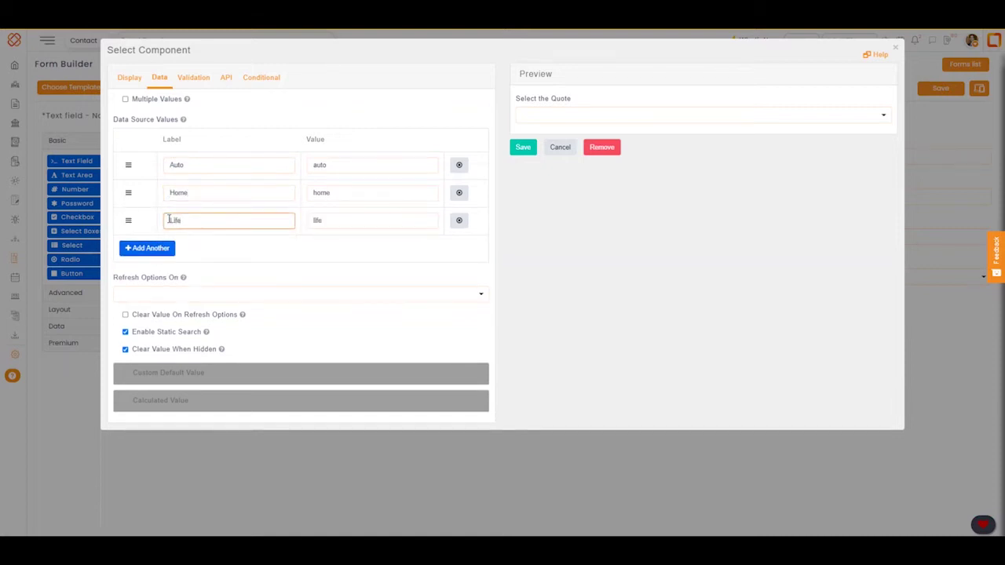
{"action": "left_click", "coordinate": [145, 248]}
{"action": "left_click", "coordinate": [180, 250]}
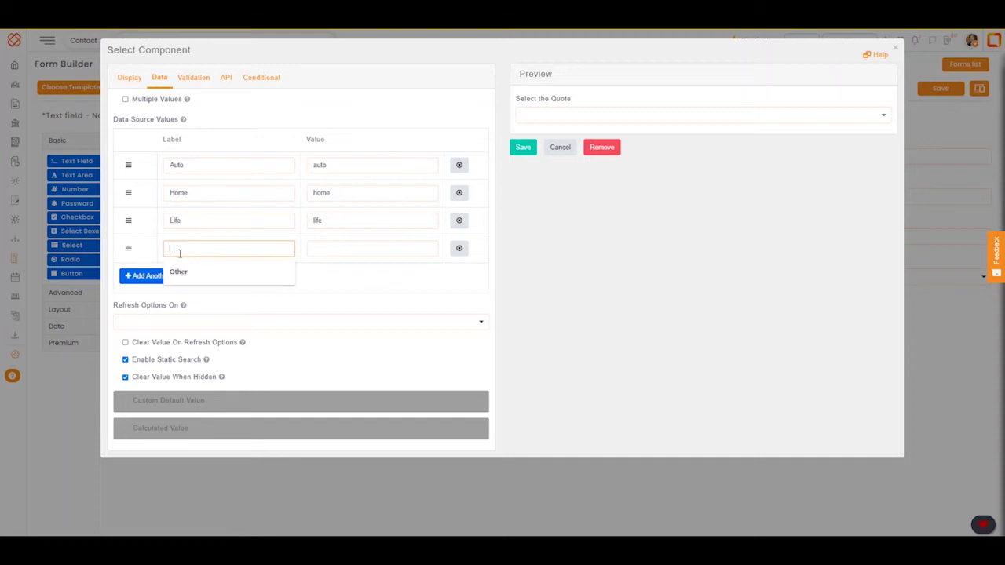
{"action": "type", "text": "Other"}
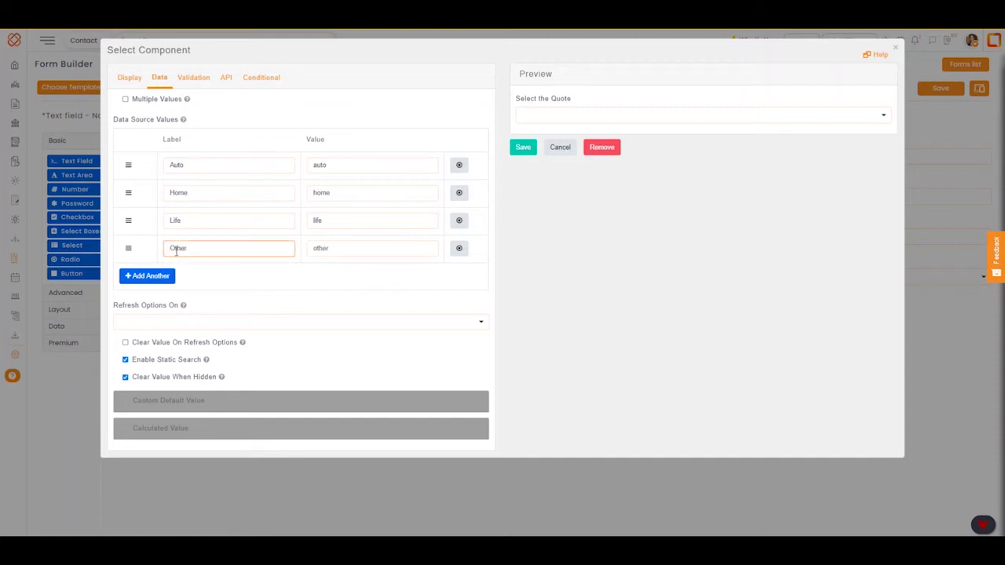
{"action": "left_click", "coordinate": [519, 148]}
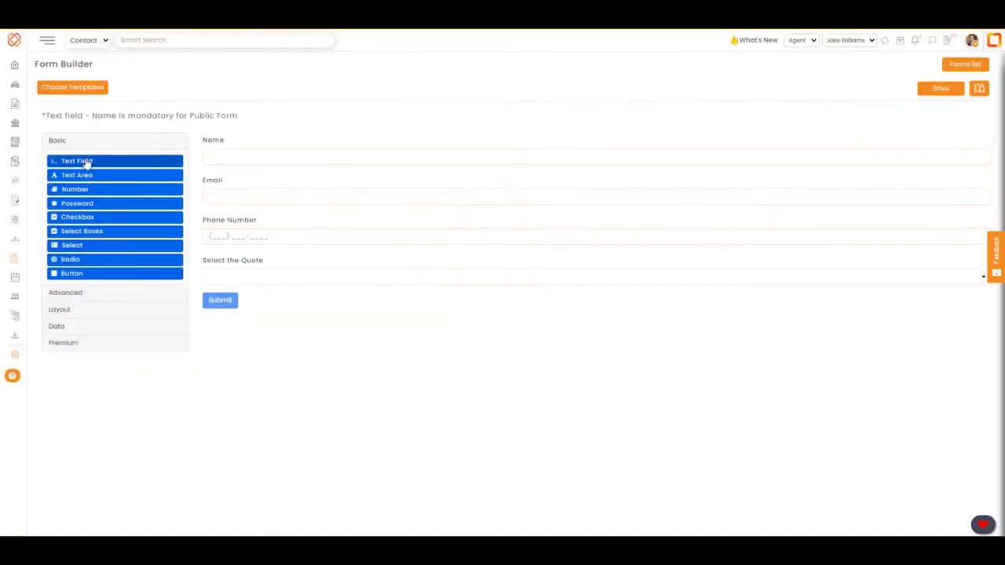
Add another text field below Select the Quote and label it "Vehicle Year"
{"action": "left_click_drag", "start_coordinate": [87, 164], "coordinate": [323, 293]}
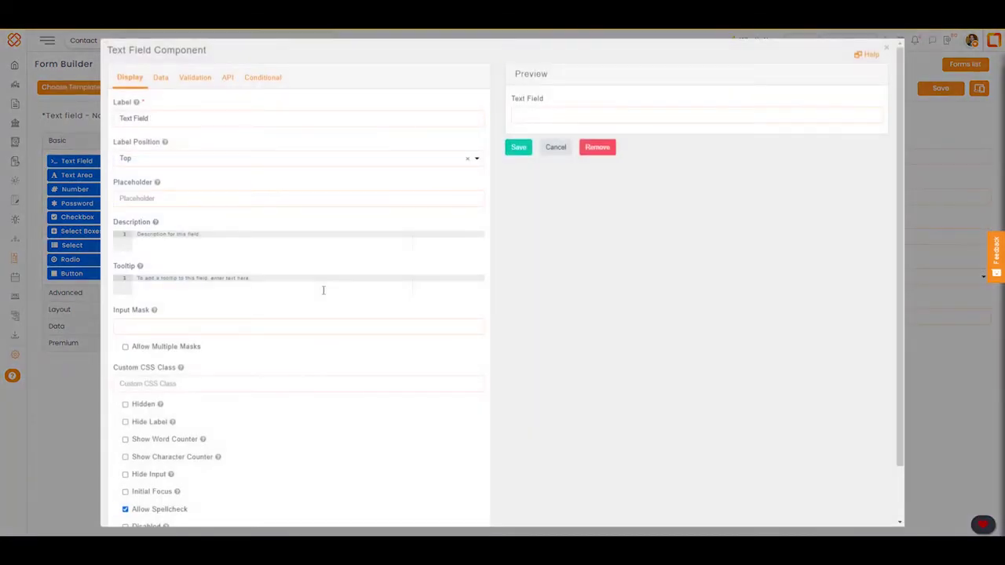
{"action": "left_click", "coordinate": [155, 117]}
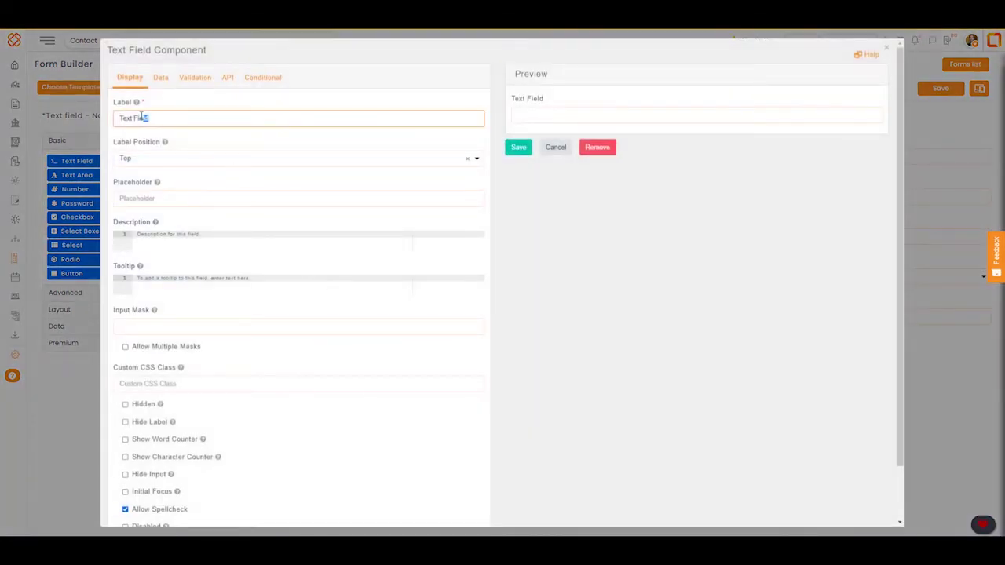
{"action": "left_click_drag", "start_coordinate": [154, 117], "coordinate": [108, 124]}
{"action": "key", "text": "BackSpace"}
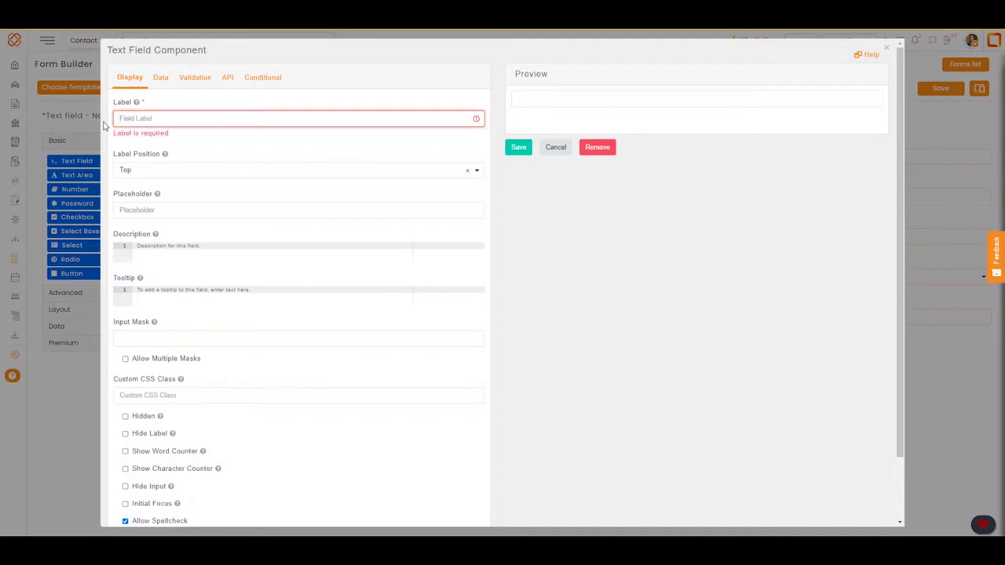
{"action": "type", "text": "V"}
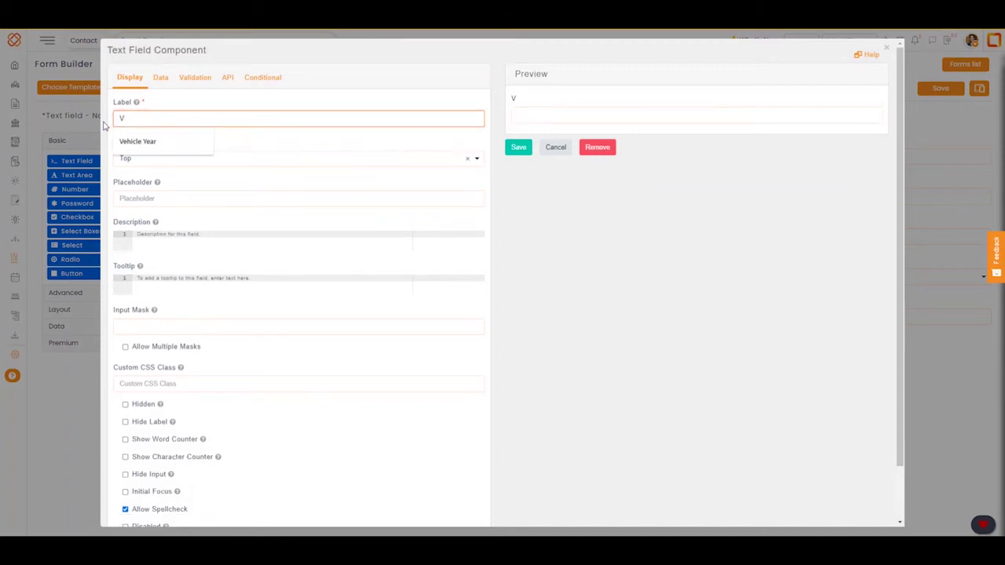
{"action": "left_click", "coordinate": [135, 144]}
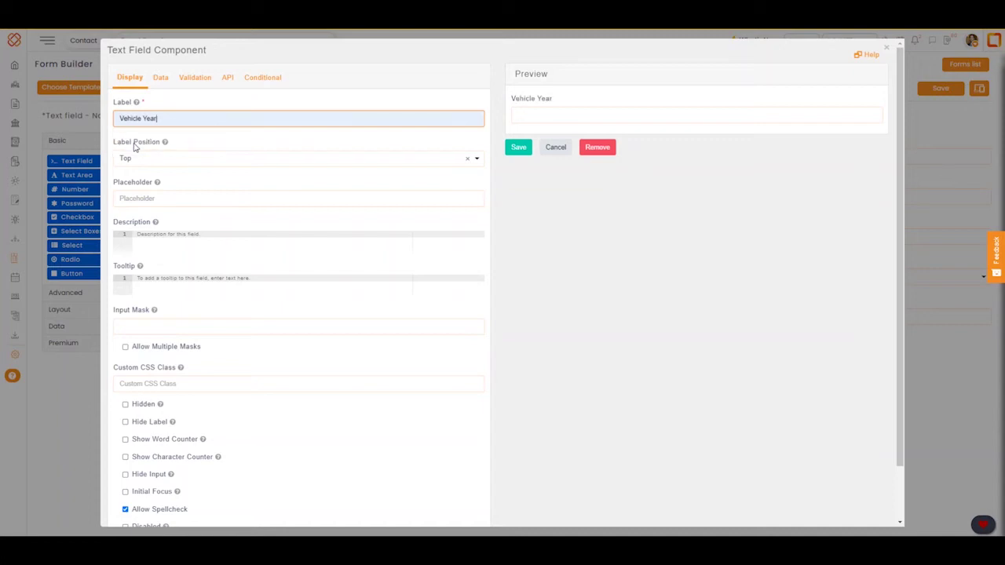
Set a simple condition displaying Vehicle Year (True) when Select the Quote has the value "auto", and save the component
{"action": "left_click", "coordinate": [248, 80]}
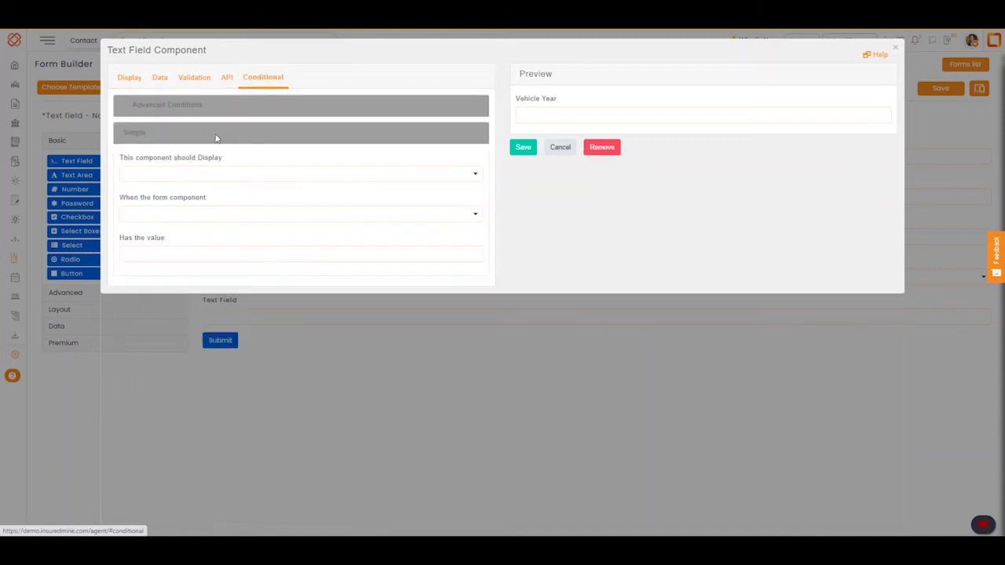
{"action": "left_click", "coordinate": [170, 175]}
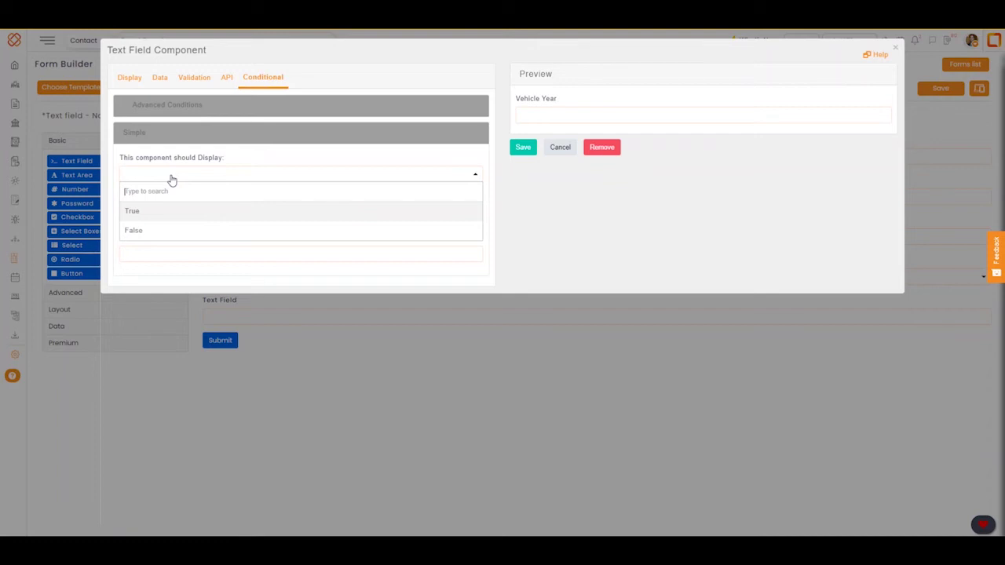
{"action": "left_click", "coordinate": [135, 214]}
{"action": "left_click", "coordinate": [135, 215]}
{"action": "type", "text": "s"}
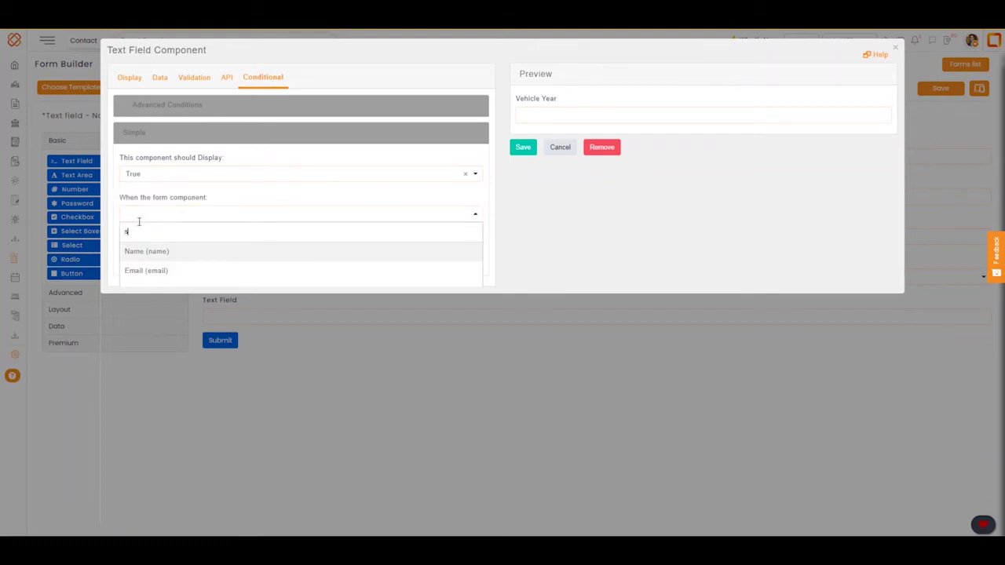
{"action": "type", "text": "e"}
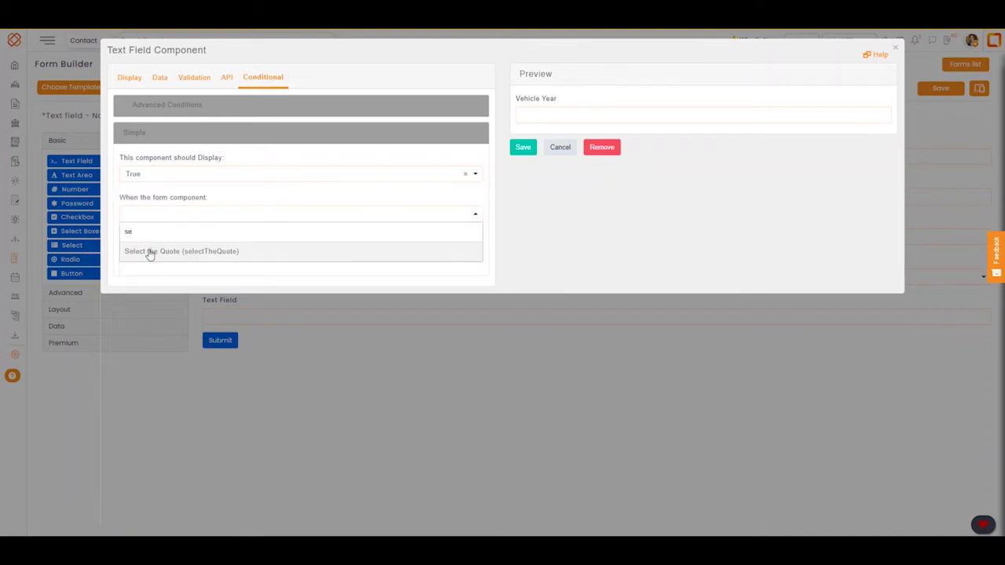
{"action": "left_click", "coordinate": [149, 253]}
{"action": "left_click", "coordinate": [149, 250]}
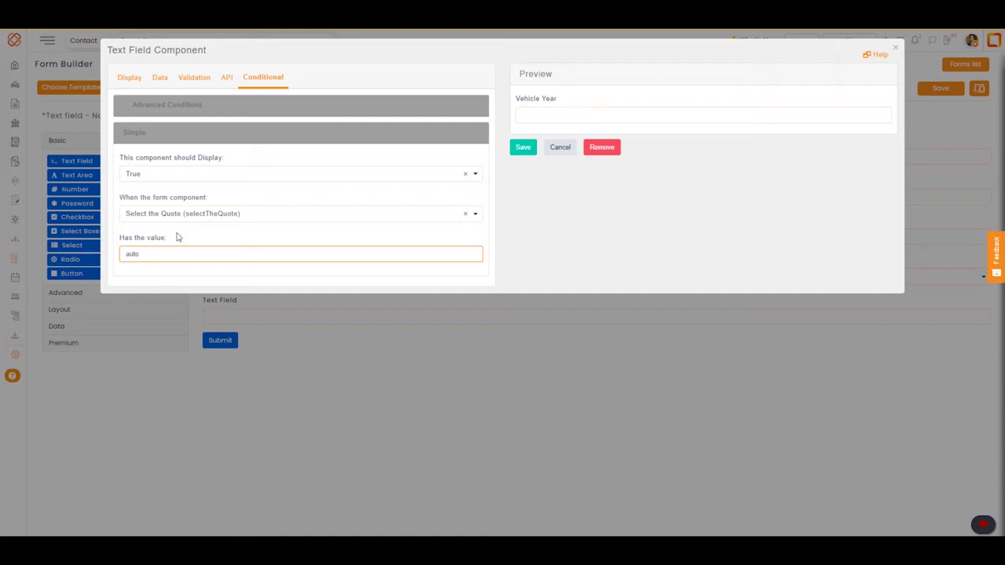
{"action": "left_click", "coordinate": [521, 147]}
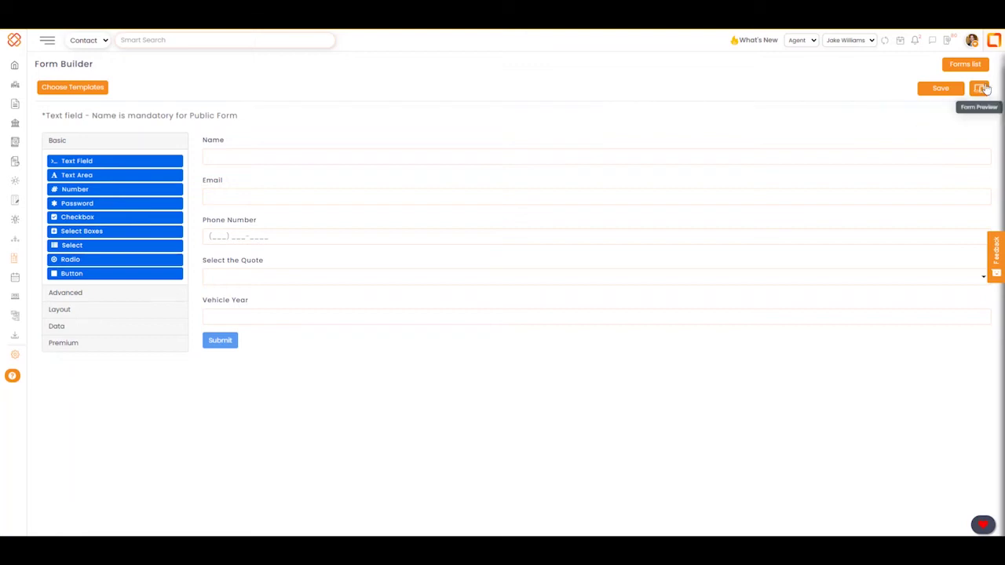
Preview the form, test Select the Quote with Auto and with Home, and close the preview
{"action": "left_click", "coordinate": [985, 88]}
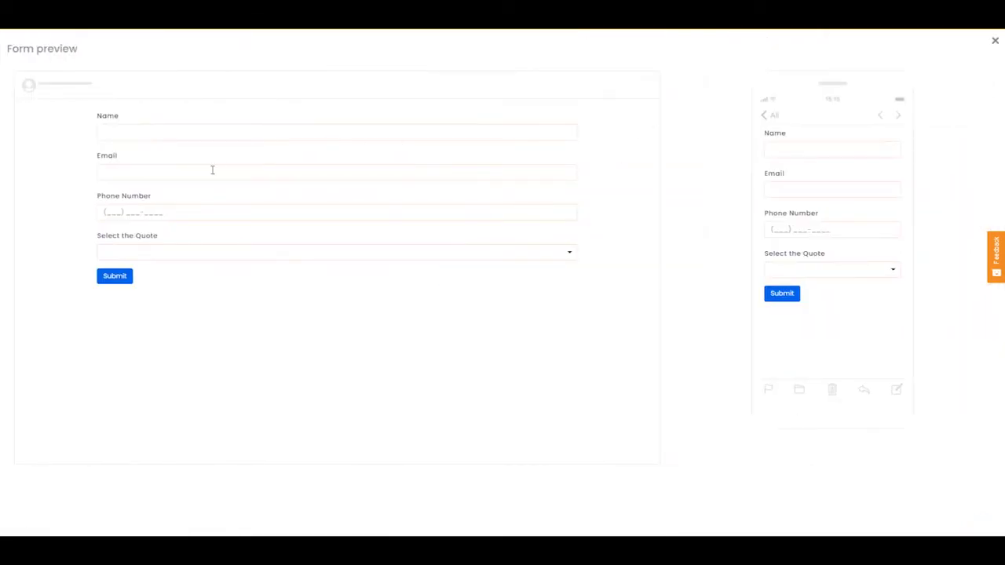
{"action": "left_click", "coordinate": [189, 252]}
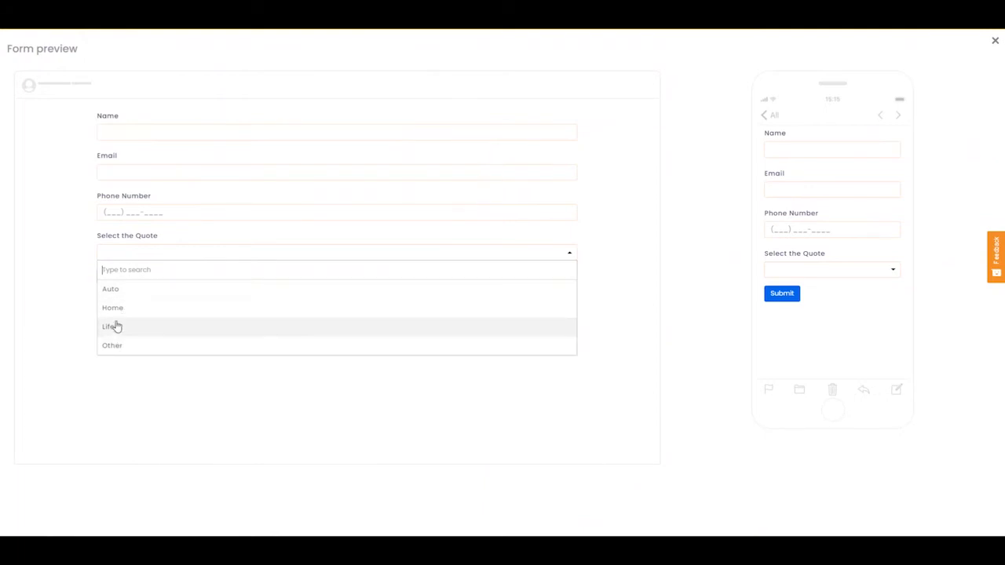
{"action": "left_click", "coordinate": [112, 290]}
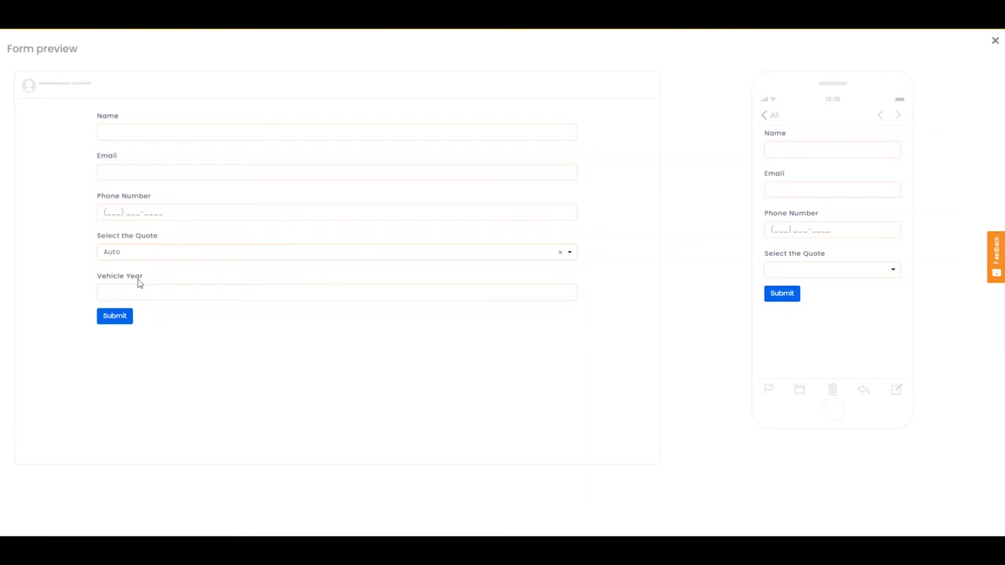
{"action": "left_click", "coordinate": [128, 252]}
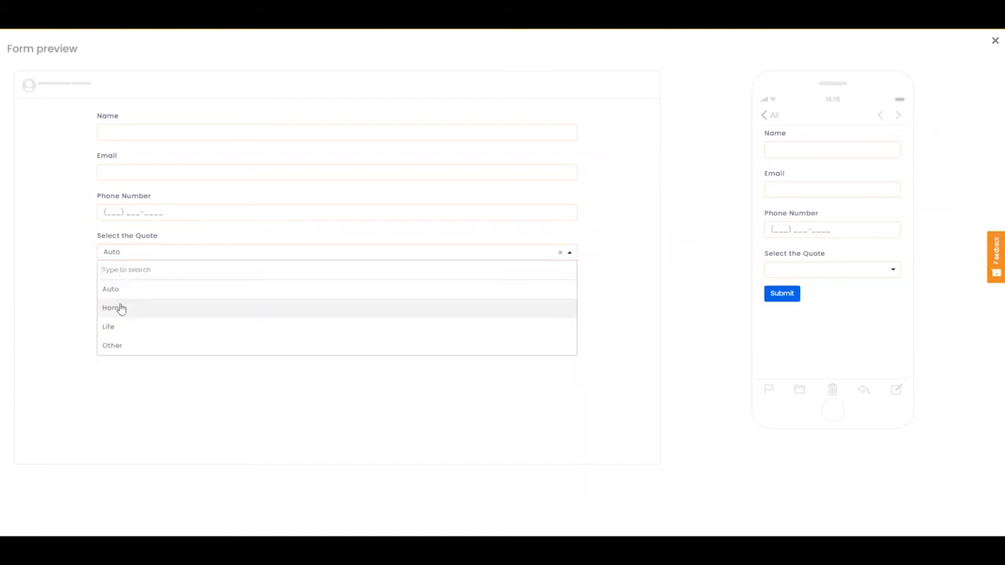
{"action": "left_click", "coordinate": [121, 308]}
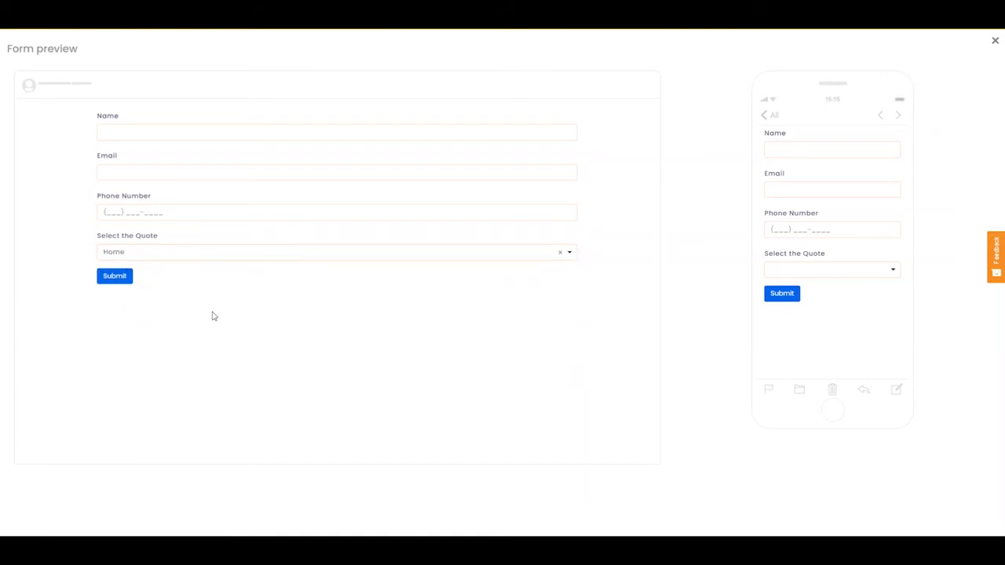
{"action": "left_click", "coordinate": [995, 44]}
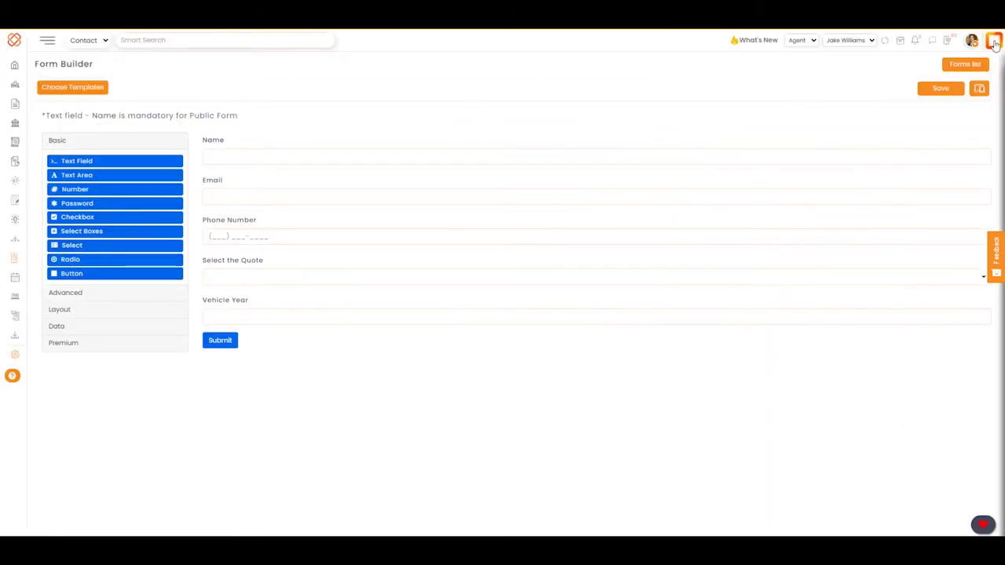
Add another text field below Vehicle Year and label it "Home Address"
{"action": "left_click_drag", "start_coordinate": [80, 163], "coordinate": [305, 329]}
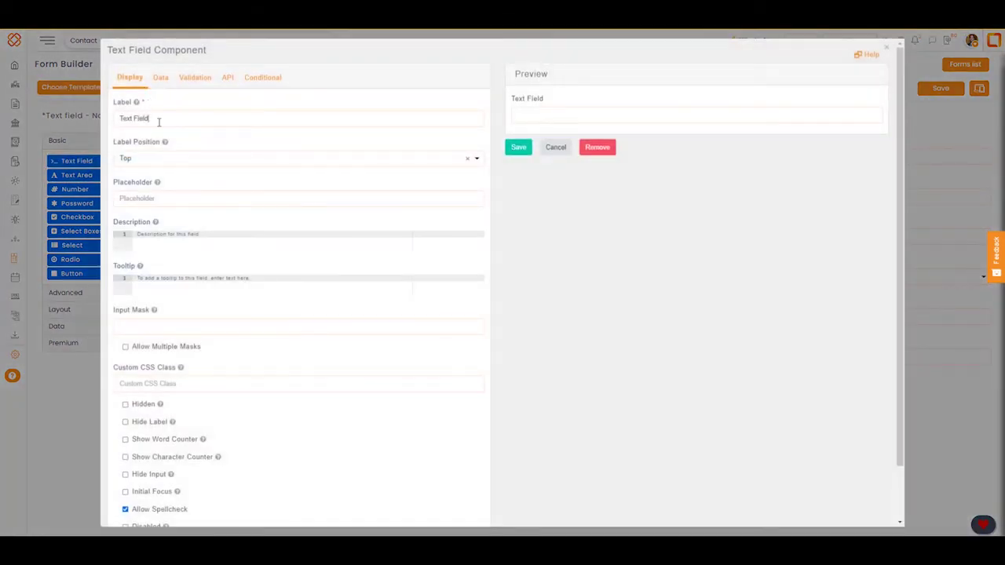
{"action": "left_click_drag", "start_coordinate": [157, 119], "coordinate": [111, 117]}
{"action": "type", "text": "Hom"}
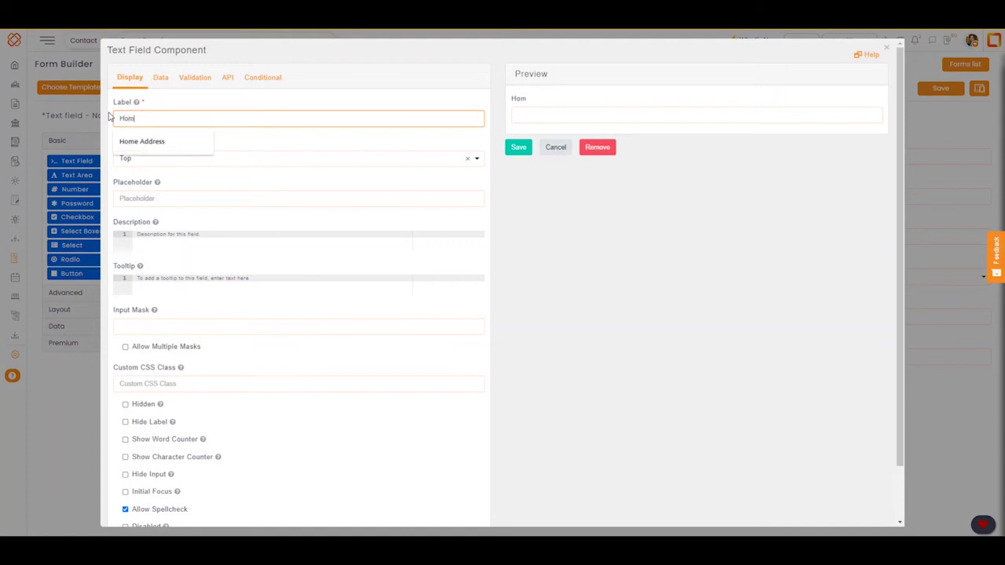
{"action": "left_click", "coordinate": [144, 143]}
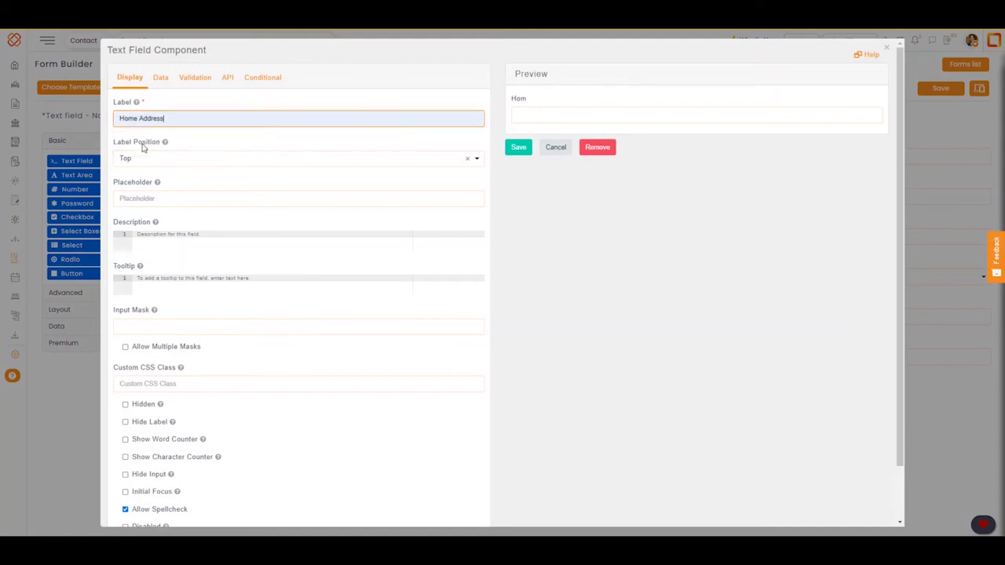
Set a simple condition displaying Home Address (True) when Select the Quote has the value "home", and save the component
{"action": "left_click", "coordinate": [253, 80]}
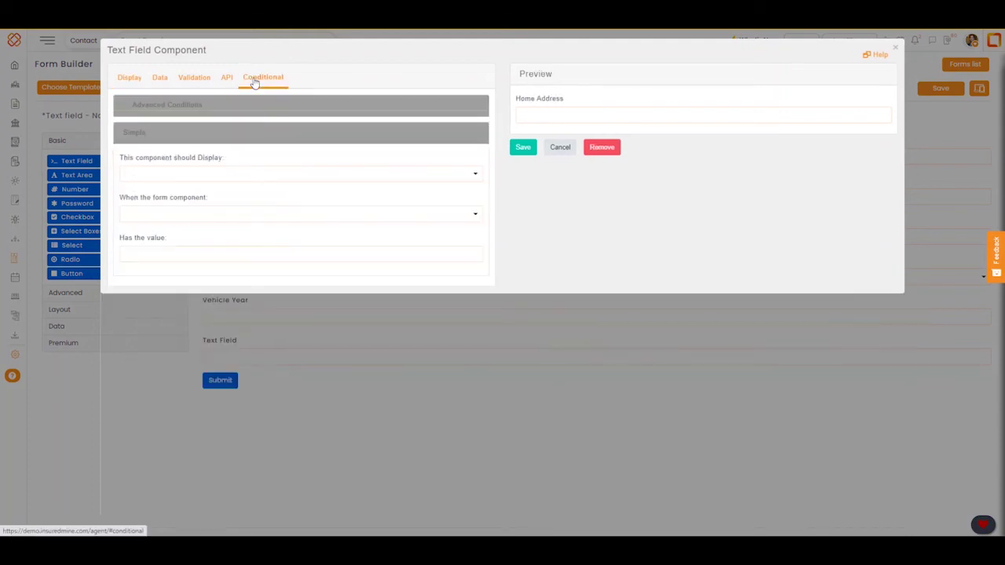
{"action": "left_click", "coordinate": [212, 174]}
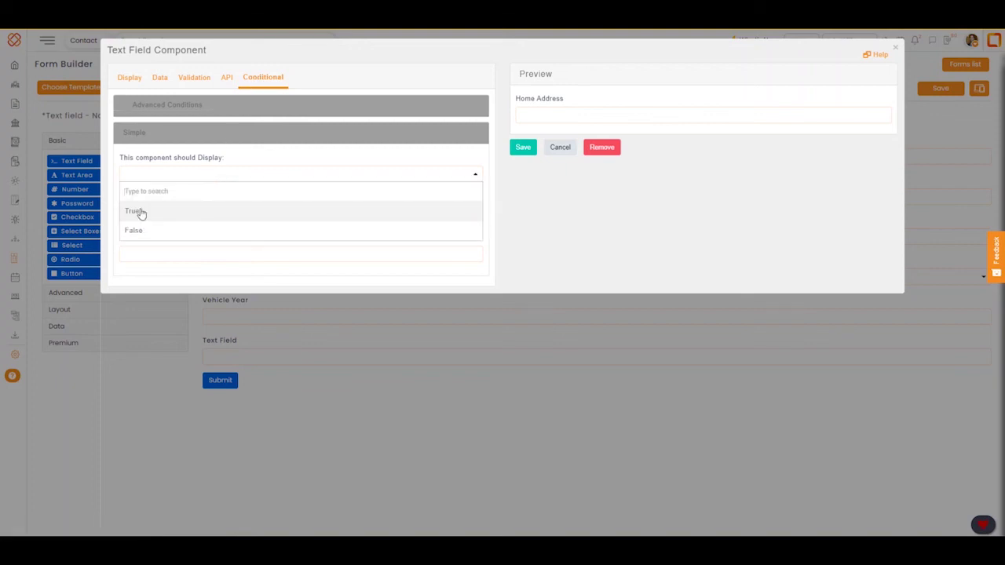
{"action": "left_click", "coordinate": [140, 212]}
{"action": "left_click", "coordinate": [142, 213]}
{"action": "type", "text": "se"}
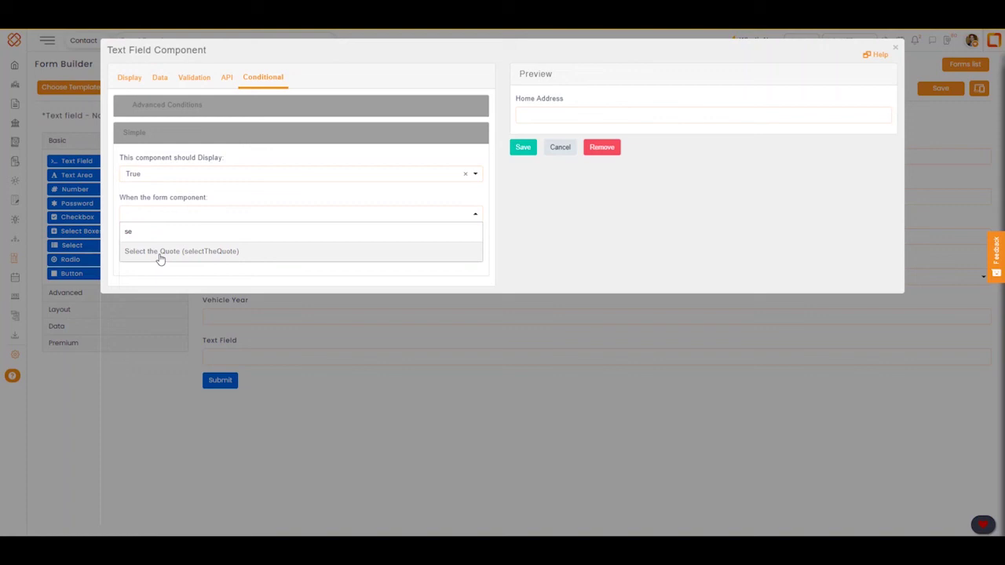
{"action": "left_click", "coordinate": [158, 251]}
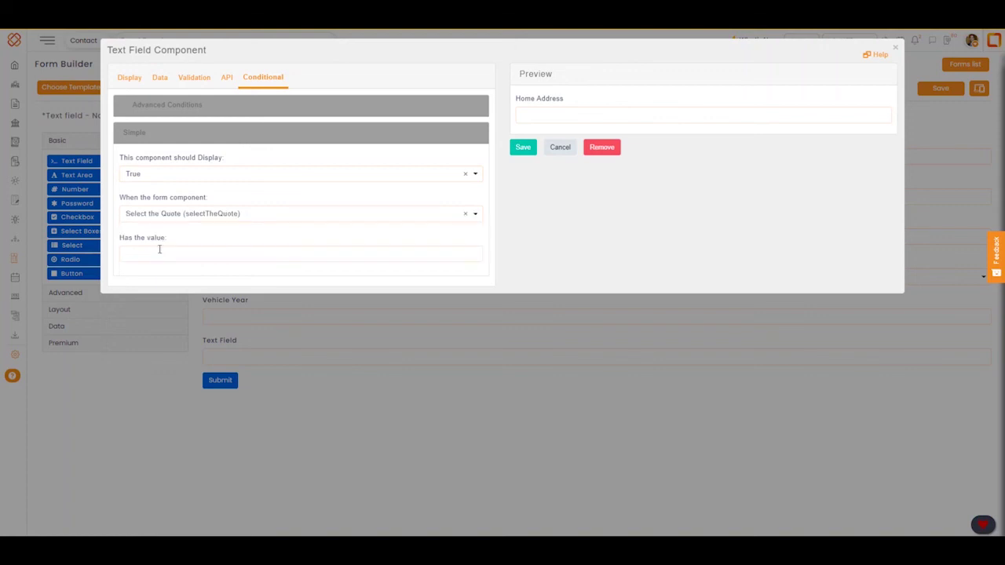
{"action": "left_click", "coordinate": [157, 251]}
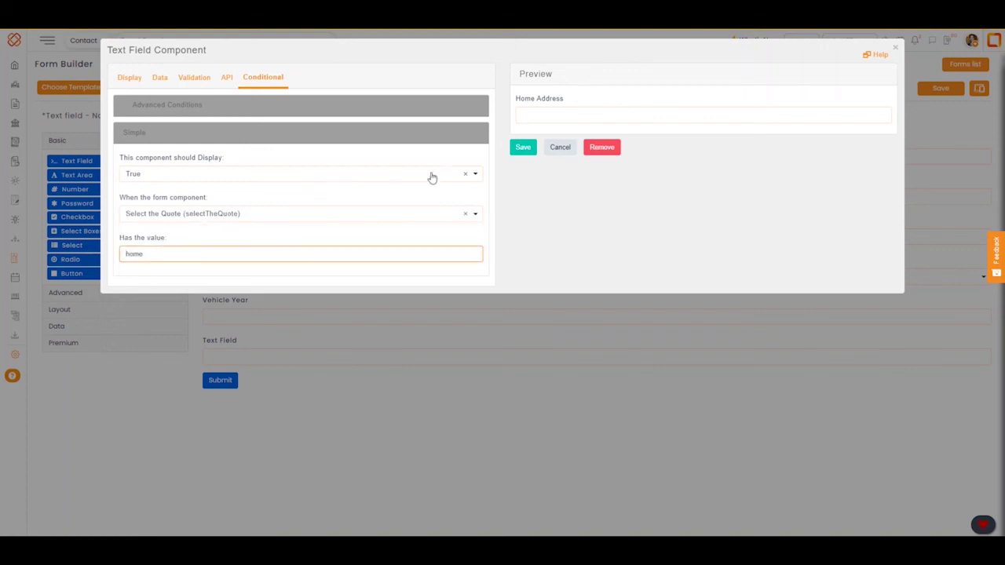
{"action": "left_click", "coordinate": [522, 153]}
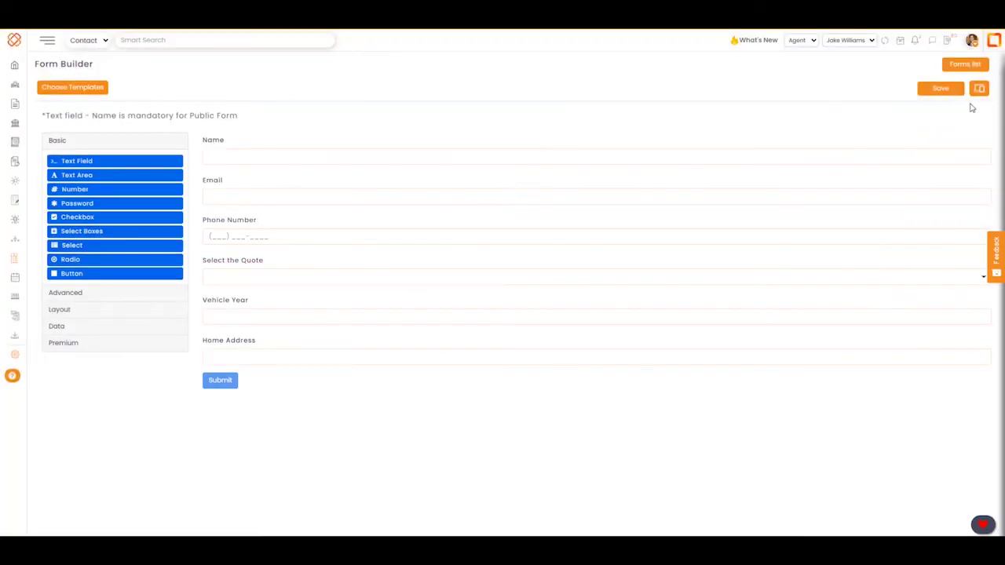
Preview the form again and alternate Select the Quote between Home and Auto to check both conditional fields, ending on Auto
{"action": "left_click", "coordinate": [980, 90]}
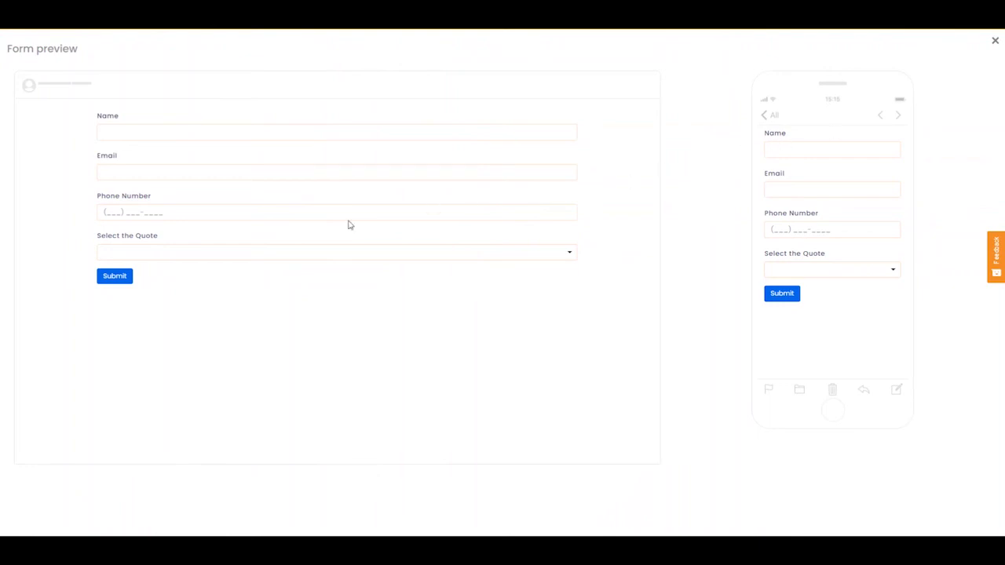
{"action": "left_click", "coordinate": [215, 252]}
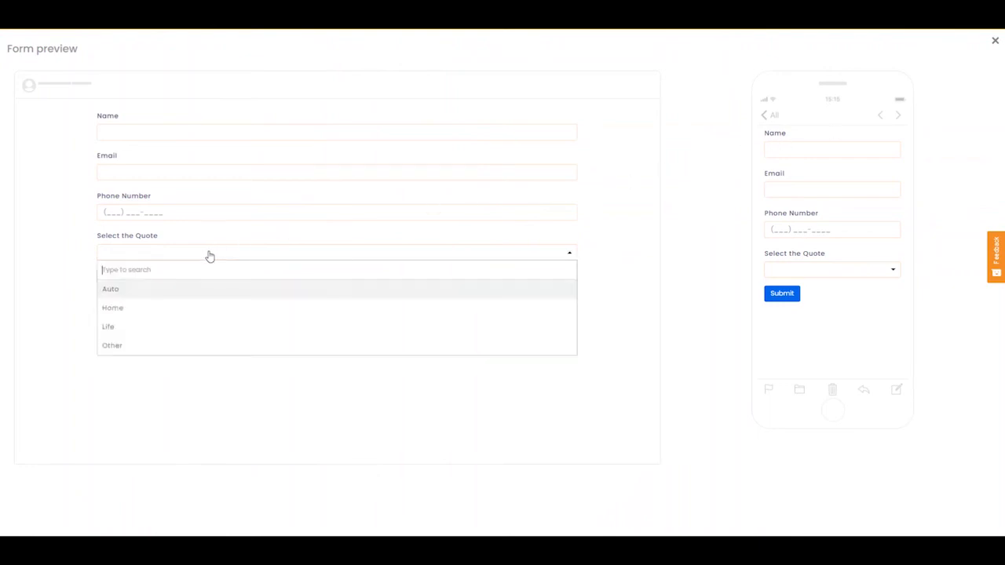
{"action": "left_click", "coordinate": [109, 309]}
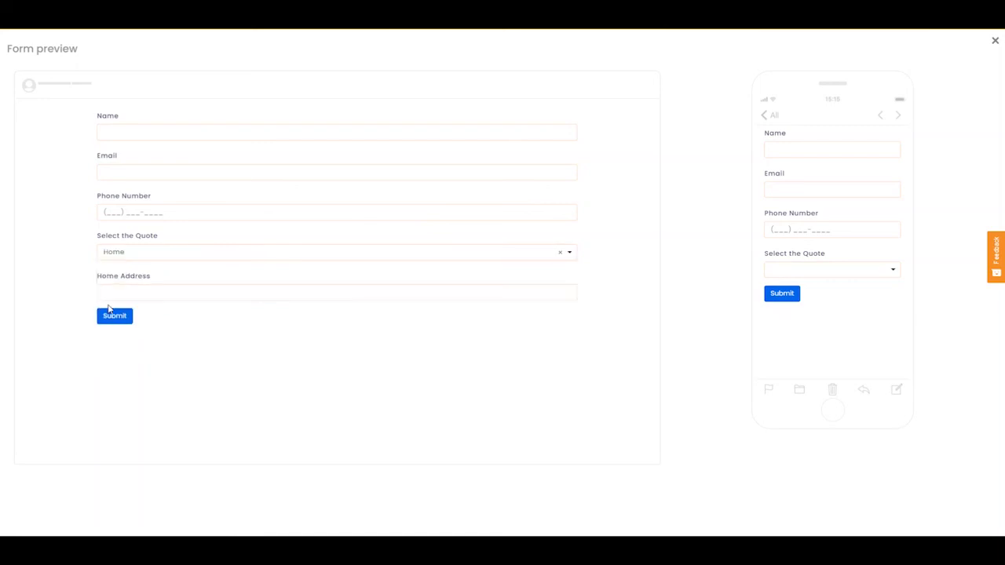
{"action": "left_click", "coordinate": [123, 259]}
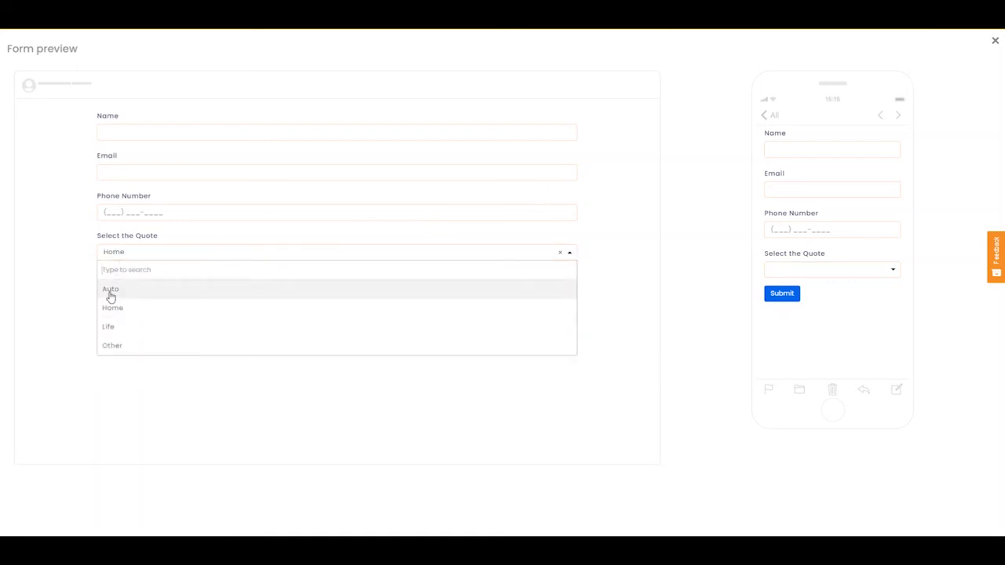
{"action": "left_click", "coordinate": [110, 291]}
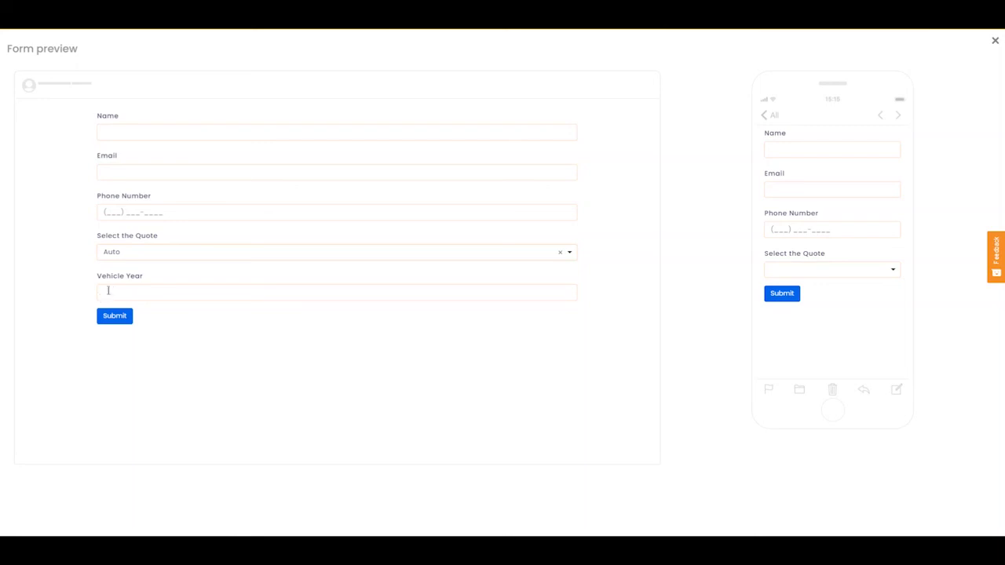
{"action": "left_click", "coordinate": [128, 254]}
{"action": "left_click", "coordinate": [118, 308]}
{"action": "left_click", "coordinate": [141, 257]}
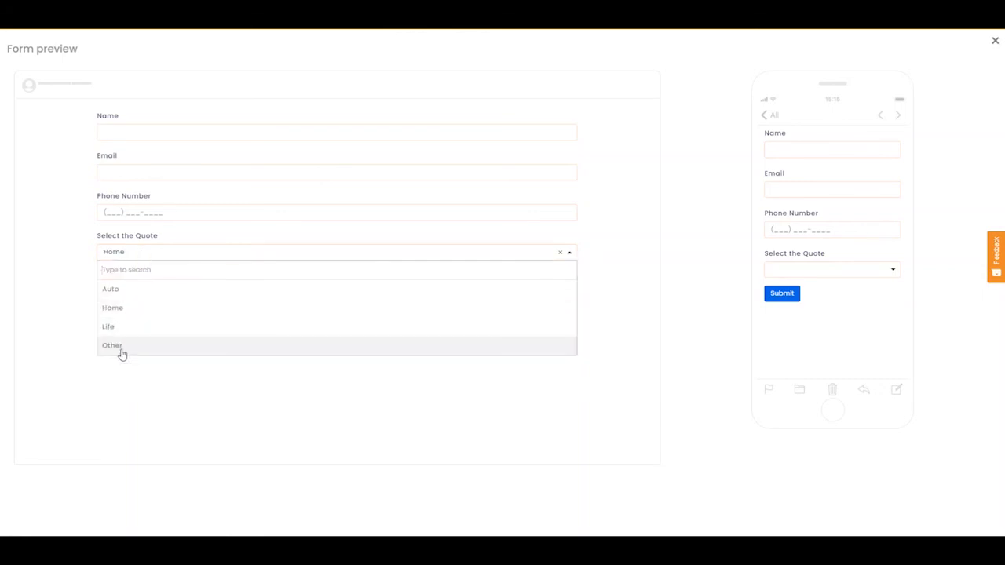
{"action": "left_click", "coordinate": [117, 289]}
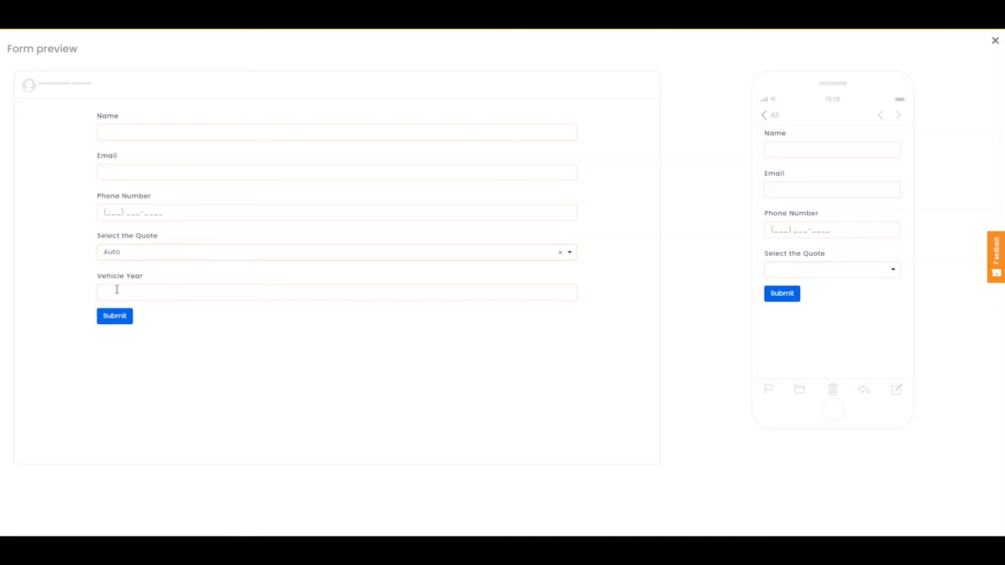